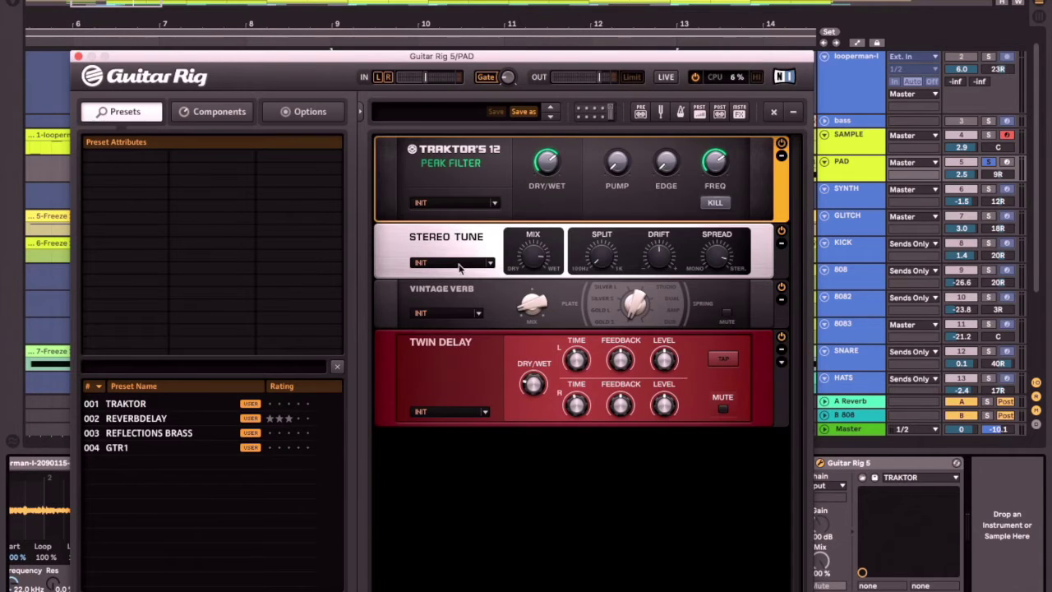
# Inspect Guitar Rig's Stereo Tune module on the PAD track and the GLITCH track's Vocal Fun and Squishy effects
pyautogui.click(461, 246)
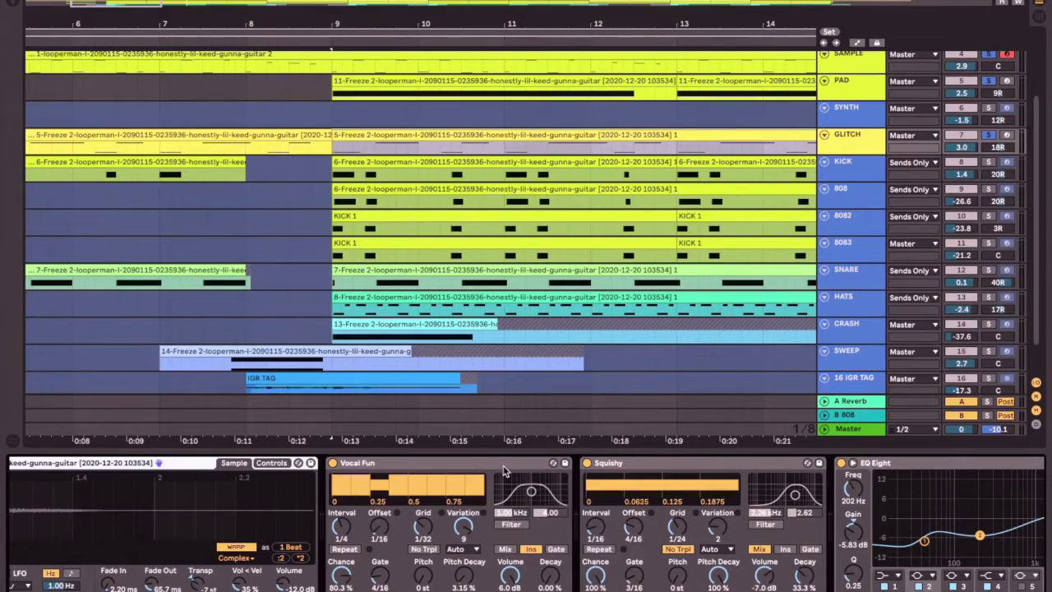
pyautogui.click(505, 471)
pyautogui.click(670, 473)
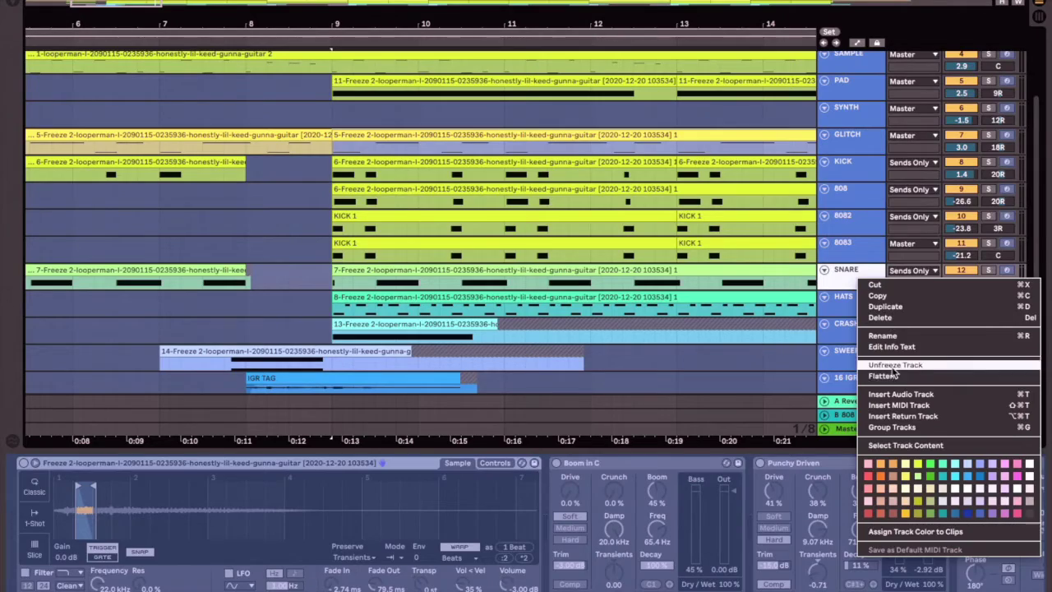
# Unfreeze the SNARE track, inspect its Boom in C device and effects chain, and view Decapitator's settings before closing its window
pyautogui.click(892, 324)
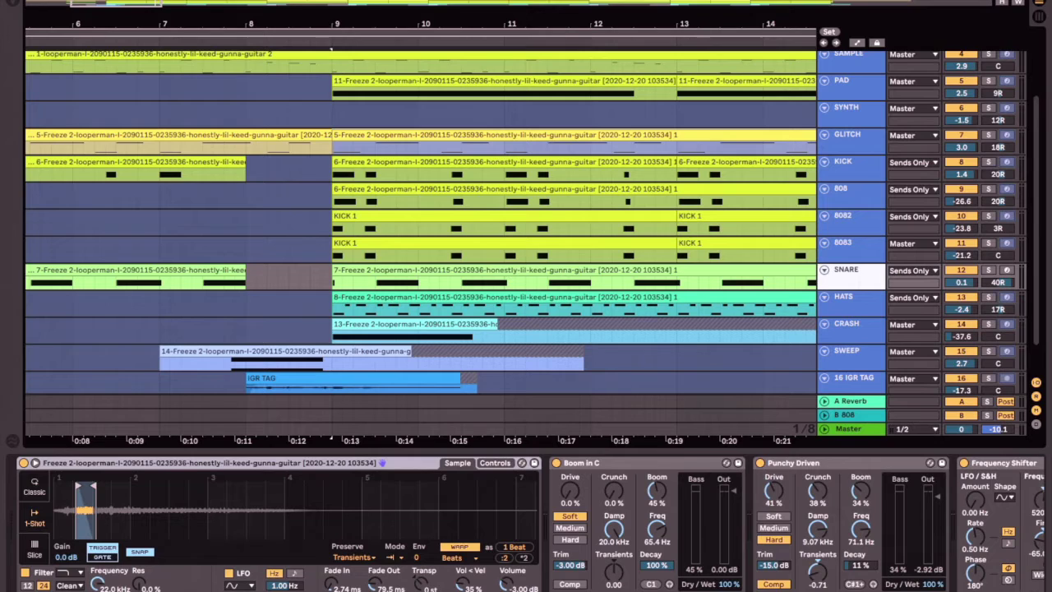
pyautogui.hscroll(5, 526, 523)
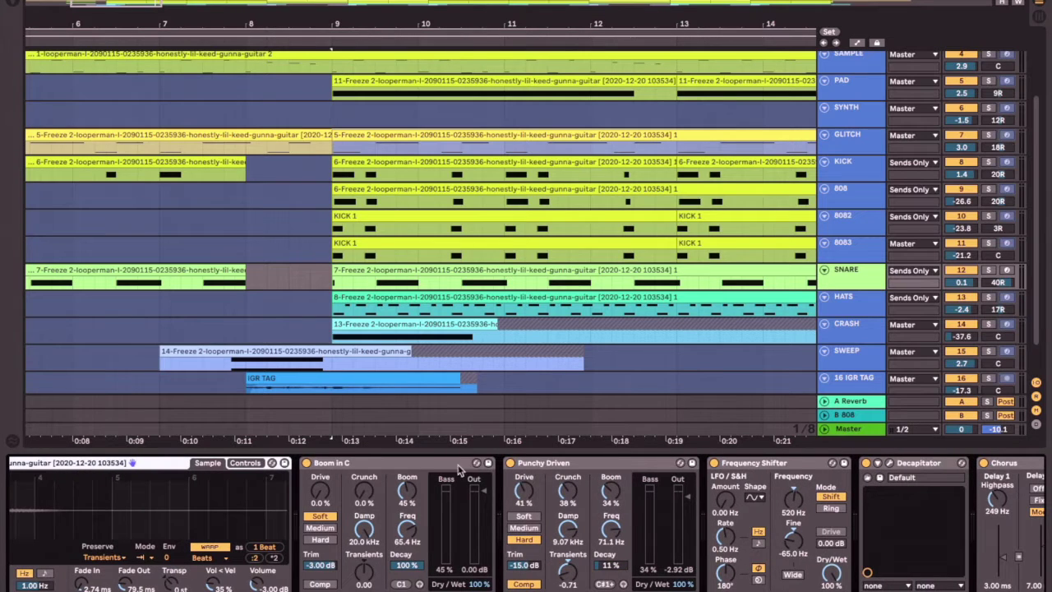
pyautogui.click(430, 484)
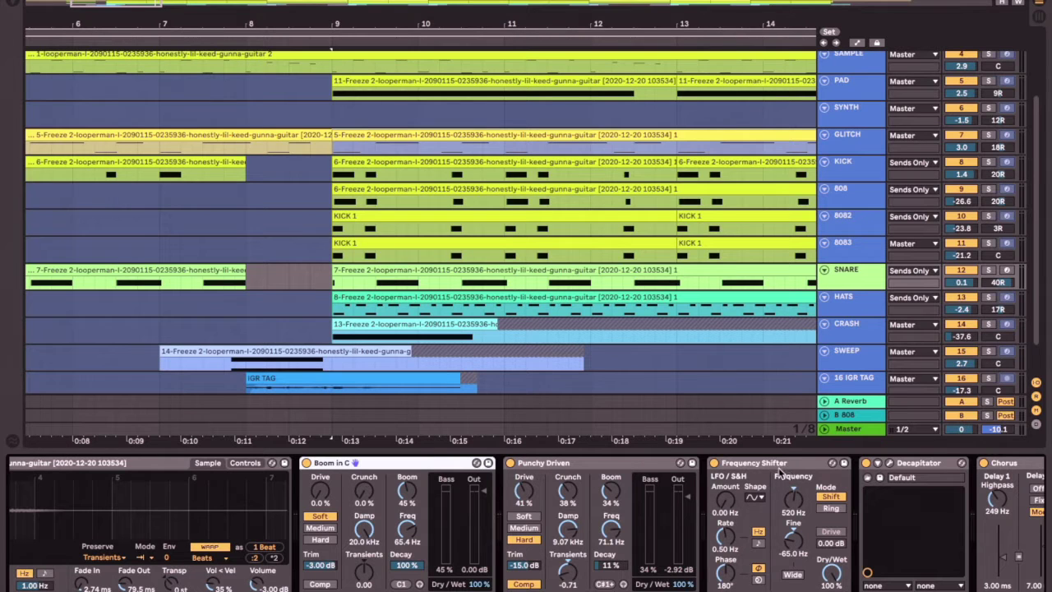
pyautogui.hscroll(4, 526, 523)
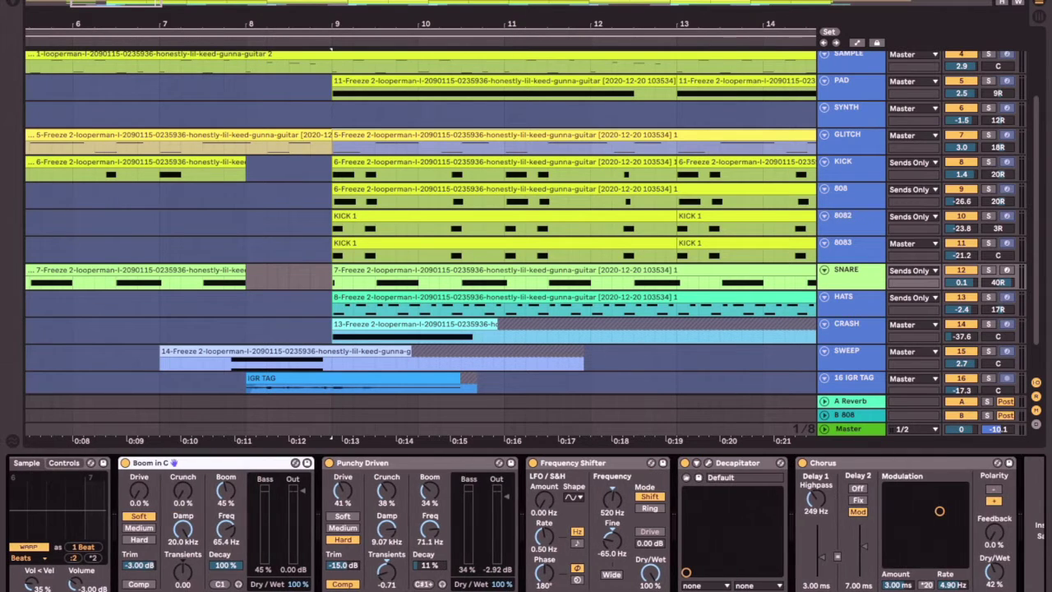
pyautogui.click(709, 464)
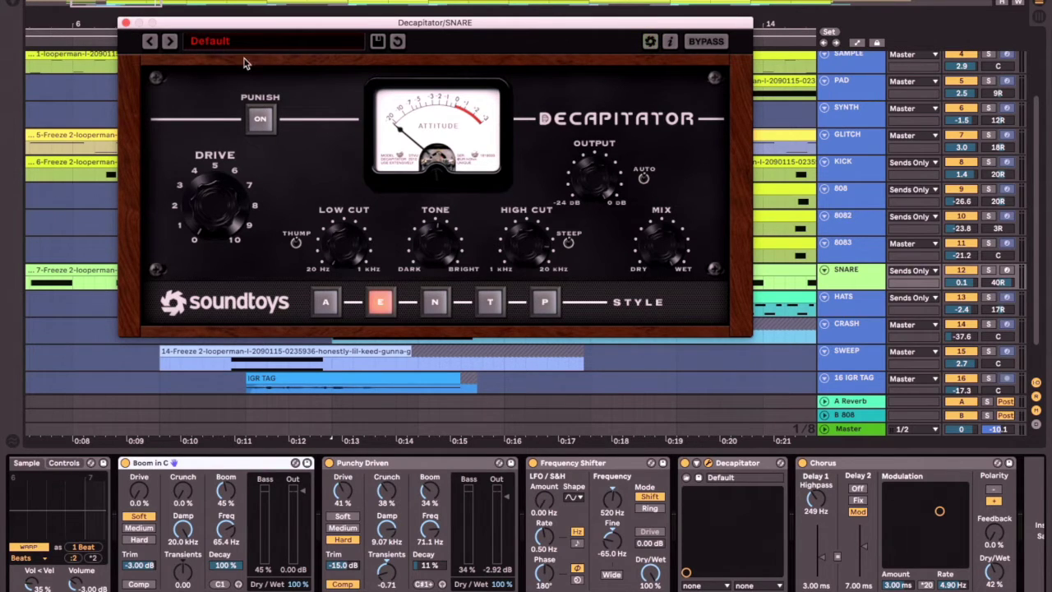
pyautogui.click(126, 23)
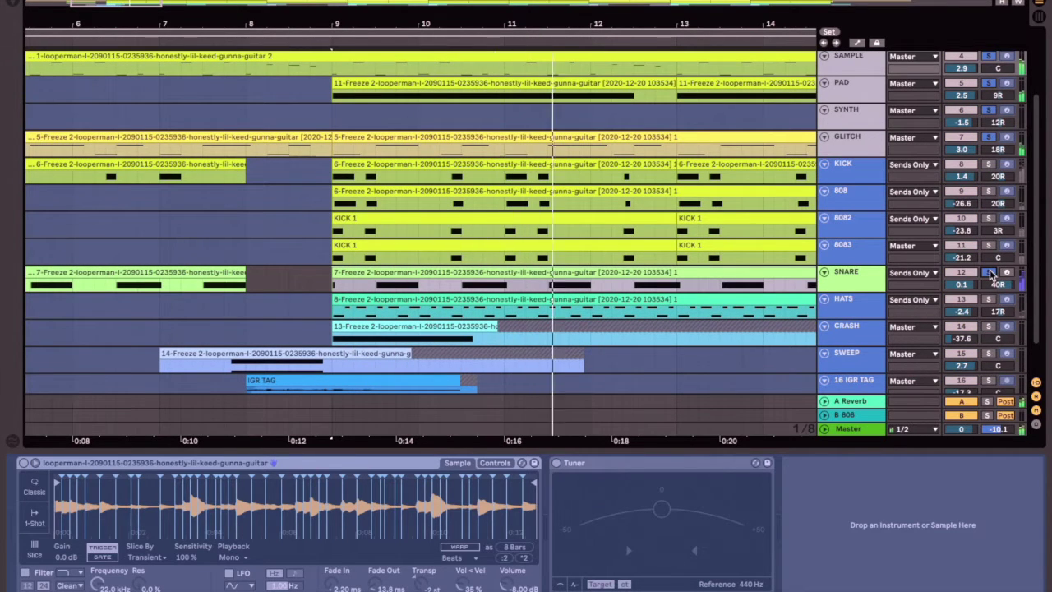
# Inspect the KICK track's Punchy Driven device and show the Drum Buss presets in the audio effects browser
pyautogui.click(516, 176)
pyautogui.scroll(2, 515, 300)
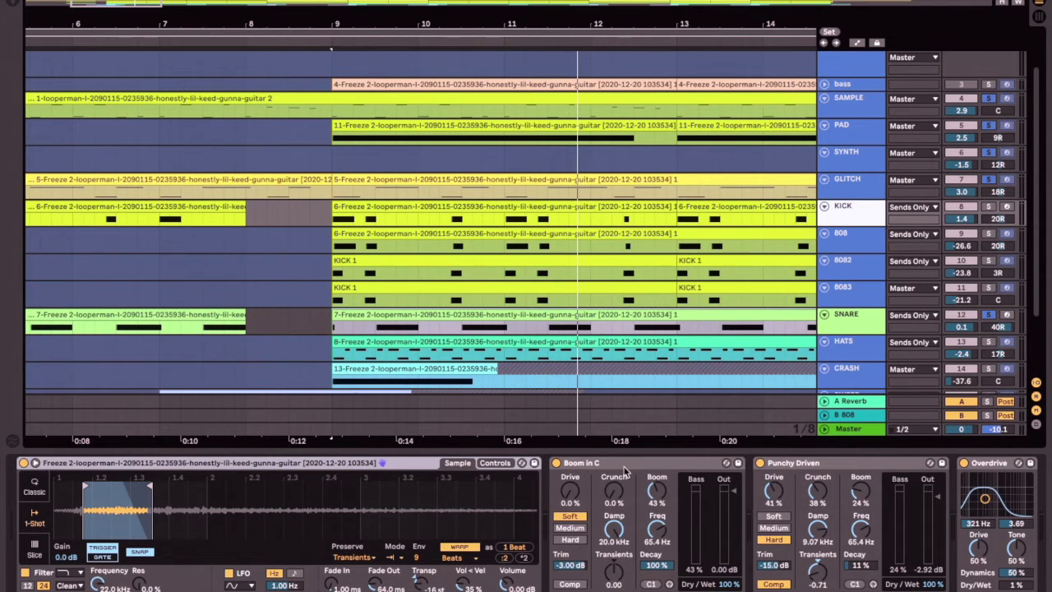
pyautogui.click(797, 464)
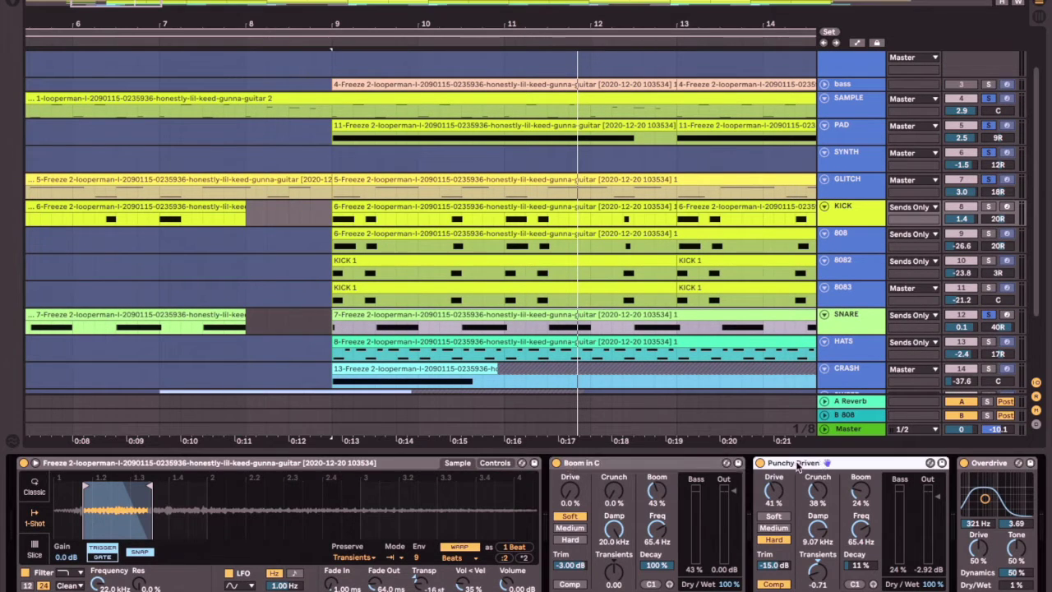
pyautogui.click(15, 12)
pyautogui.click(108, 146)
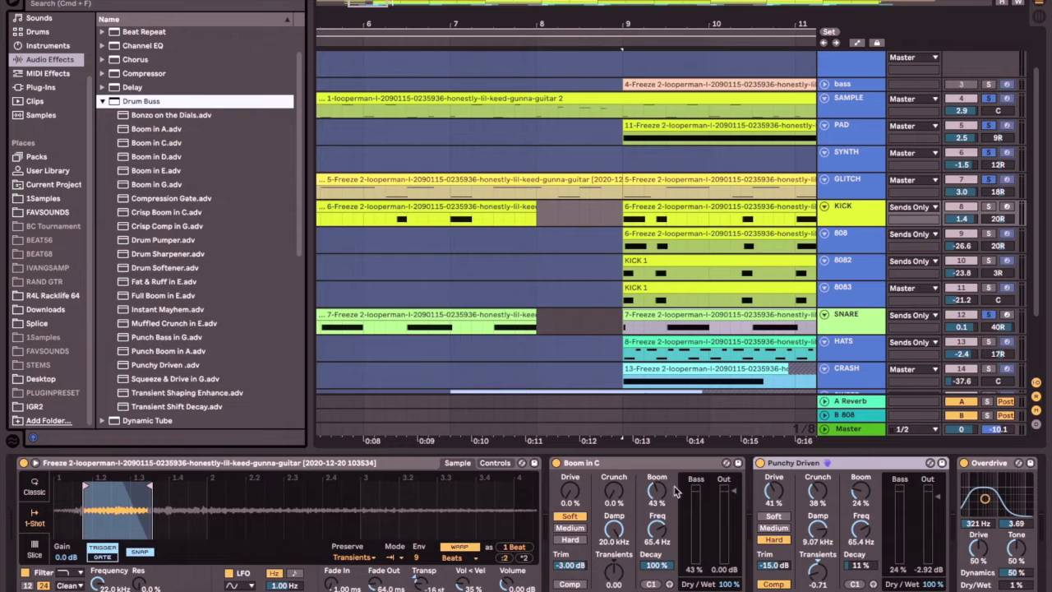
# Inspect the Overdrive effect in the KICK track's chain and hide the browser
pyautogui.hscroll(5, 611, 469)
pyautogui.click(693, 464)
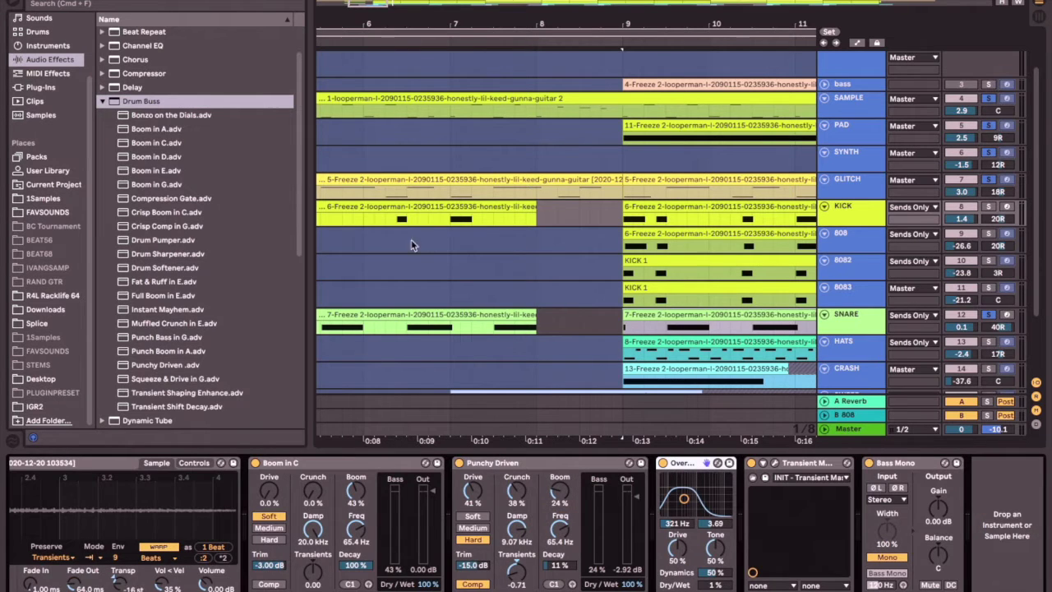
pyautogui.click(12, 4)
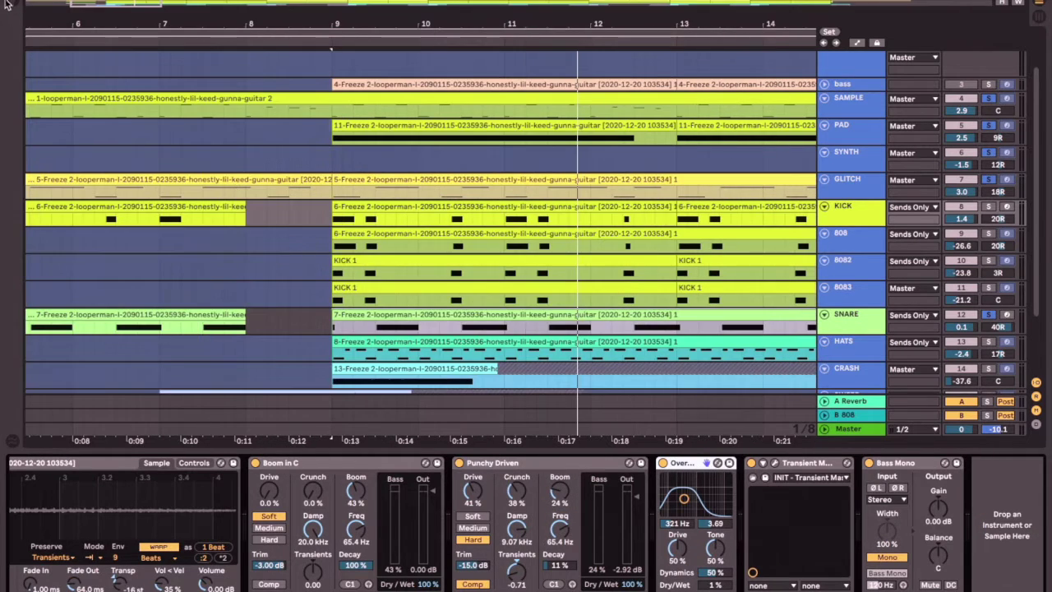
# List the Redux presets in the audio effects browser
pyautogui.click(990, 183)
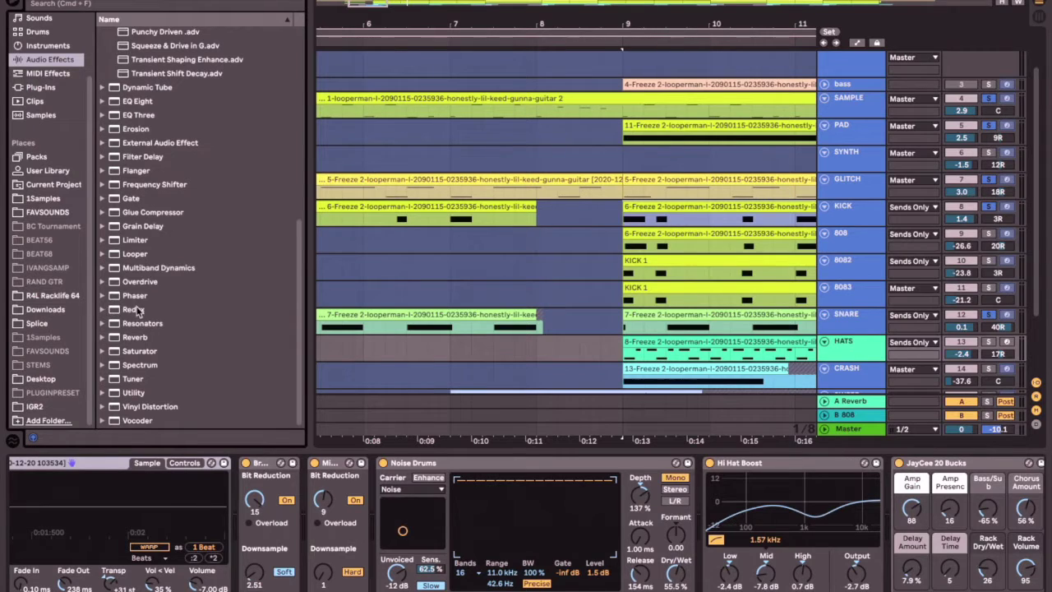
pyautogui.click(135, 310)
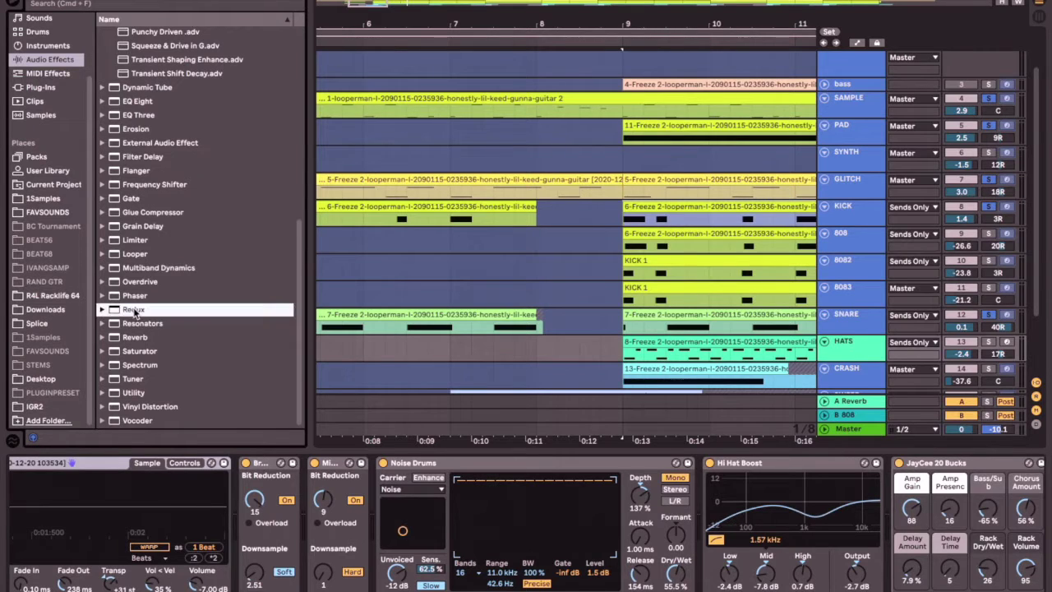
pyautogui.click(102, 310)
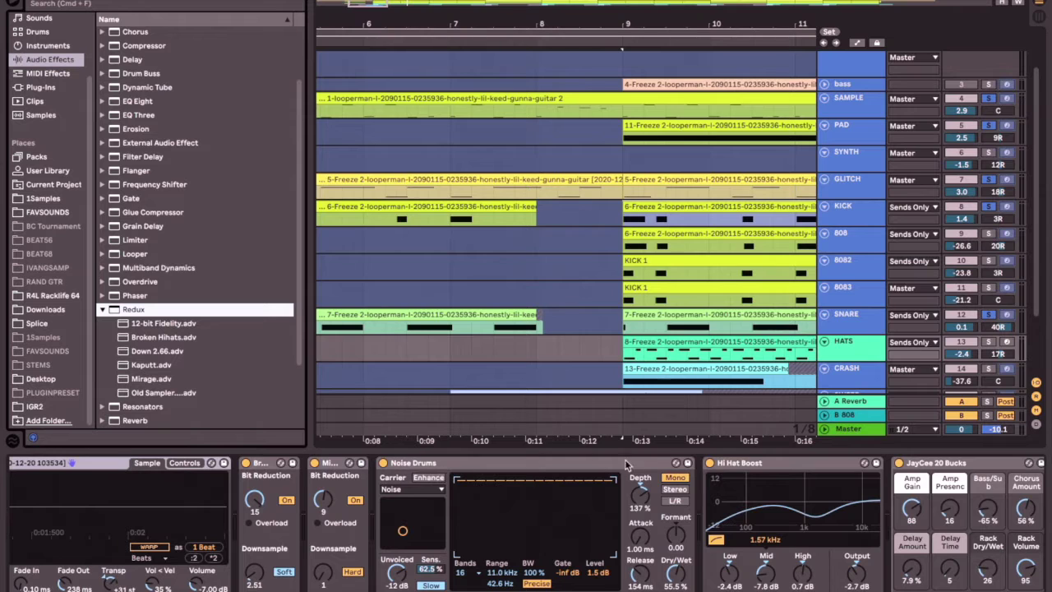
# Play the HATS track soloed and compare its sound with the Noise Drums vocoder bypassed and re-enabled
pyautogui.click(639, 465)
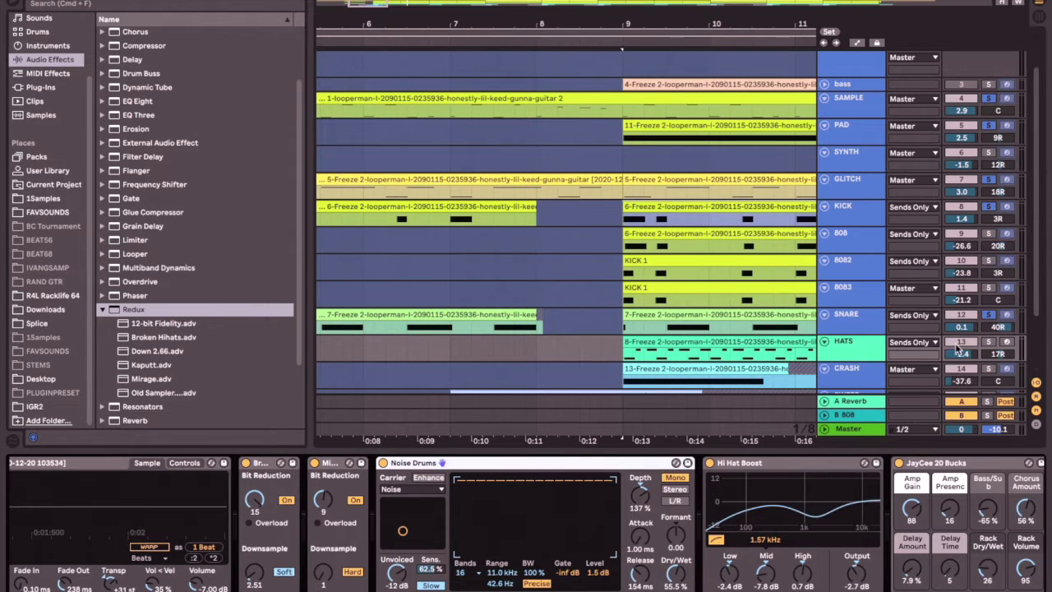
pyautogui.press('space')
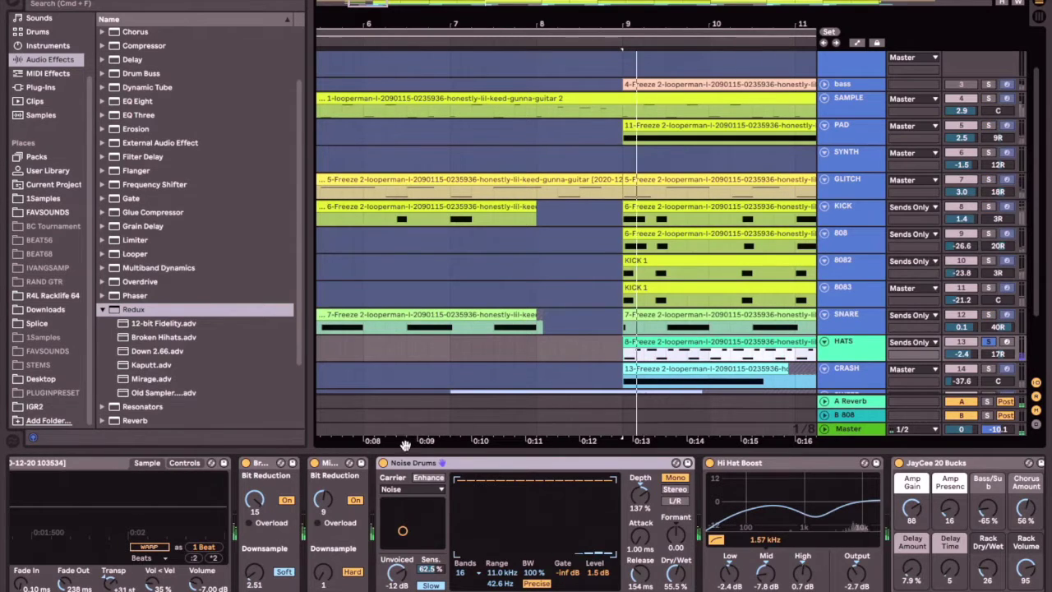
pyautogui.click(383, 462)
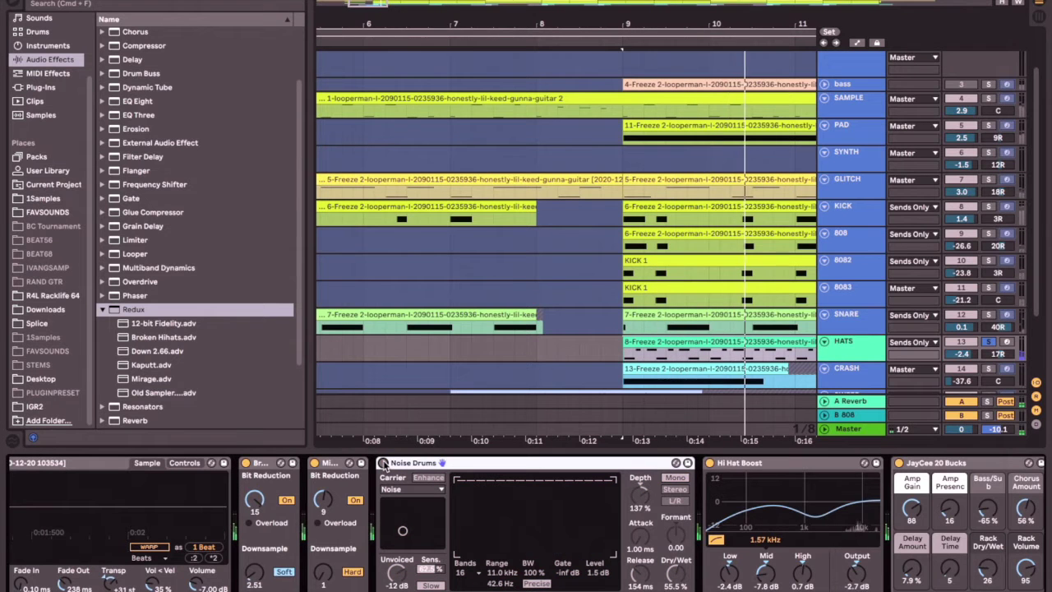
pyautogui.click(384, 462)
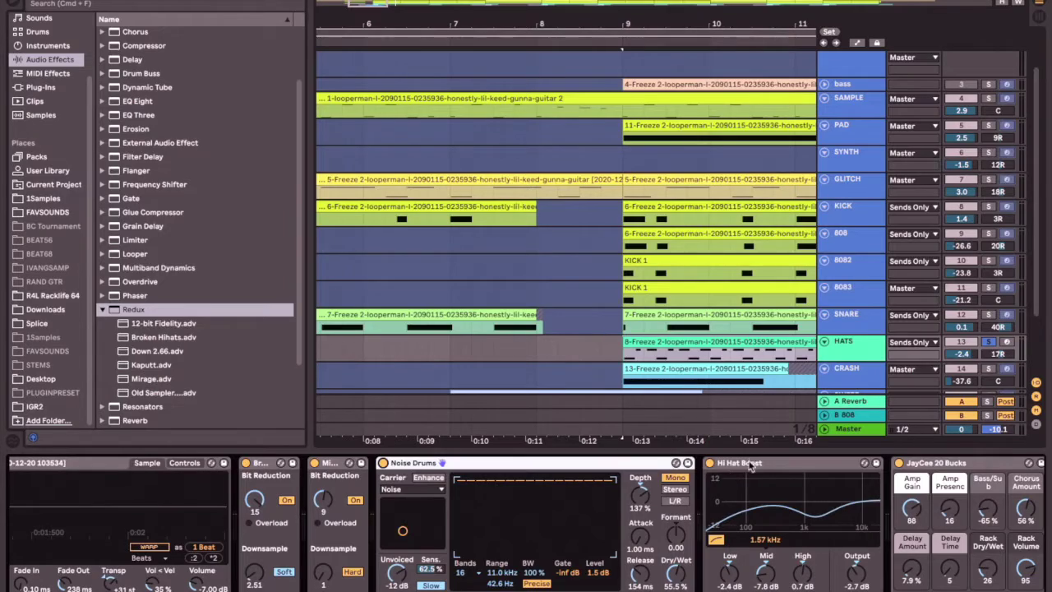
# Examine the HATS track's remaining effects, from Hi Hat Boost and JayCee 20 Bucks to FilterFreak's settings
pyautogui.click(750, 465)
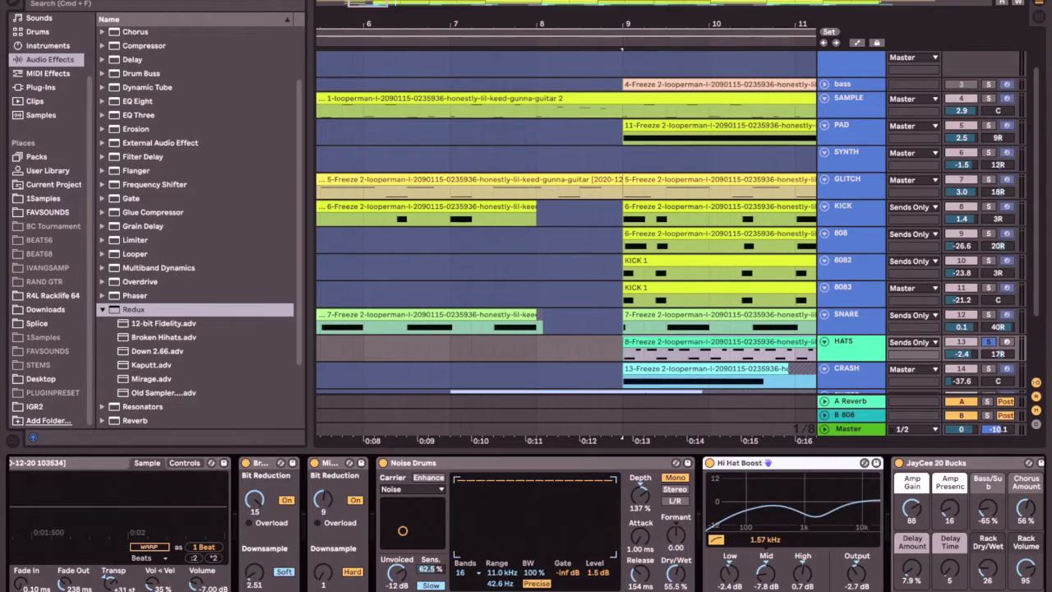
pyautogui.hscroll(10, 526, 524)
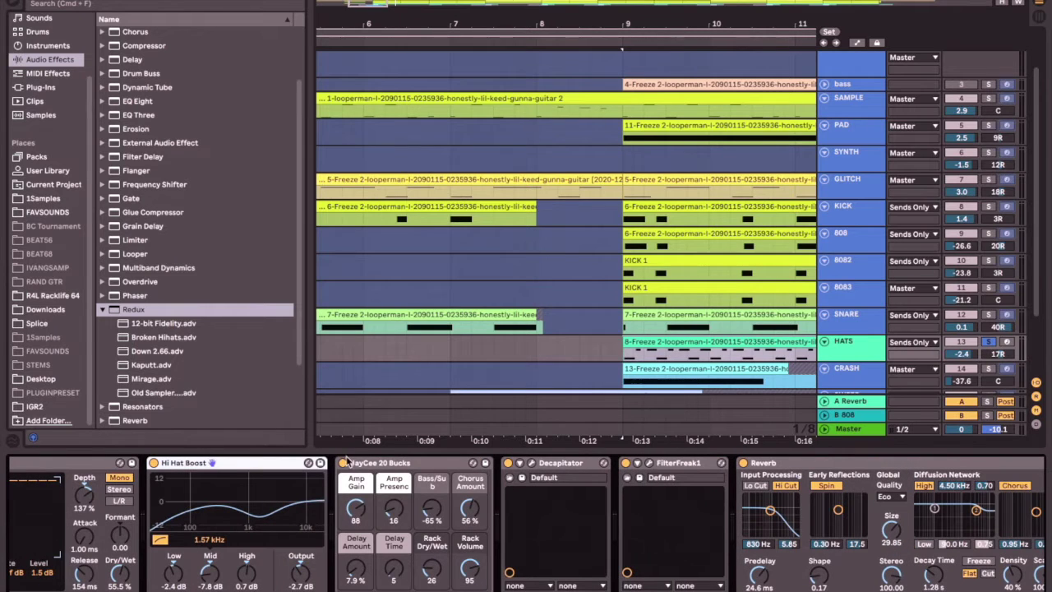
pyautogui.hscroll(-3, 347, 463)
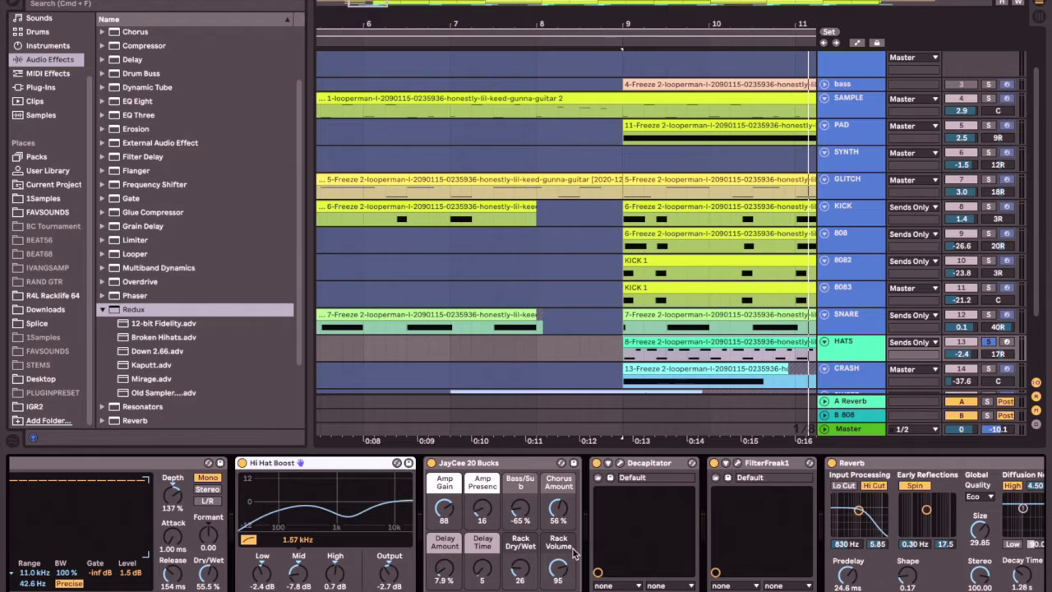
pyautogui.hscroll(-15, 300, 463)
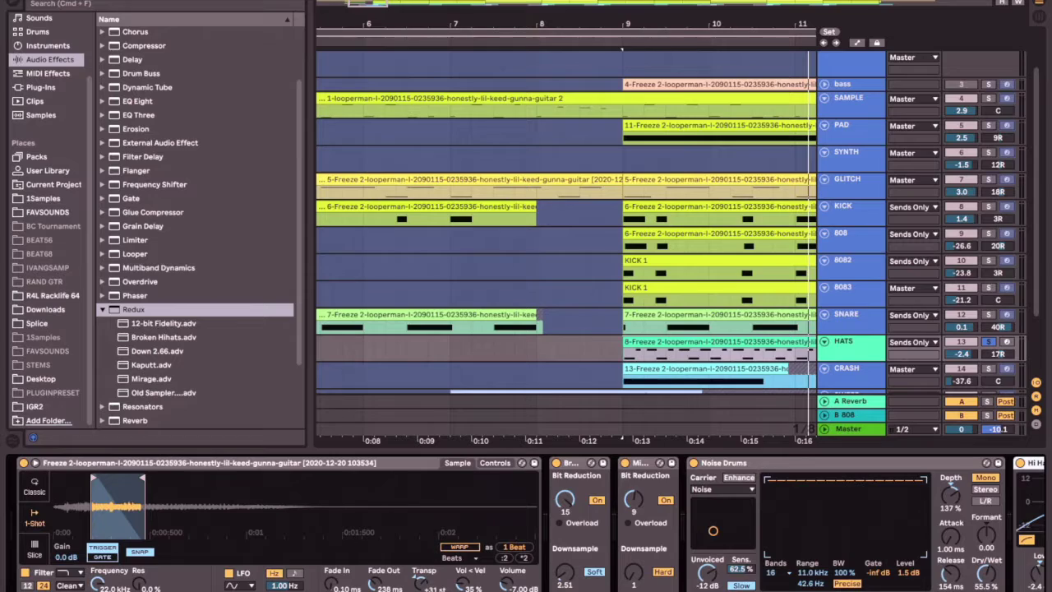
pyautogui.hscroll(12, 681, 487)
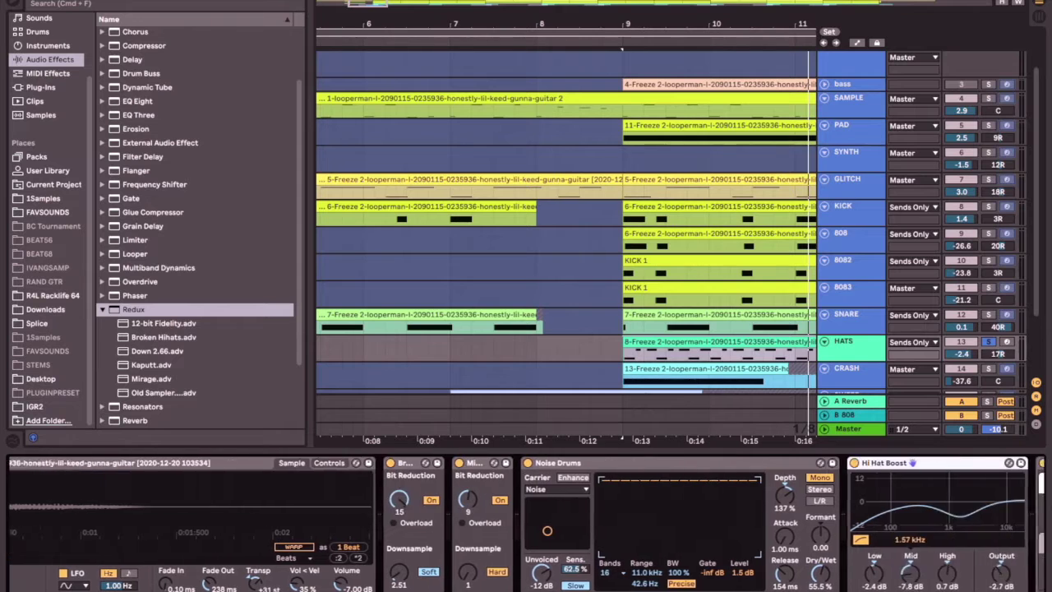
pyautogui.click(410, 466)
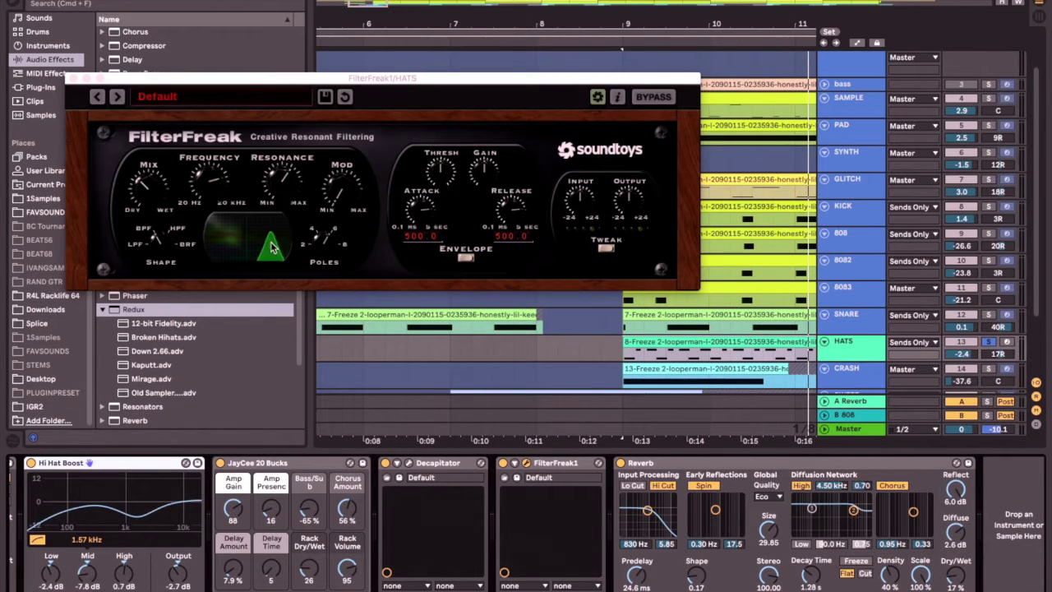
# Clear the earlier solos and listen to the 808, 8082 and 8083 tracks in solo
pyautogui.click(982, 316)
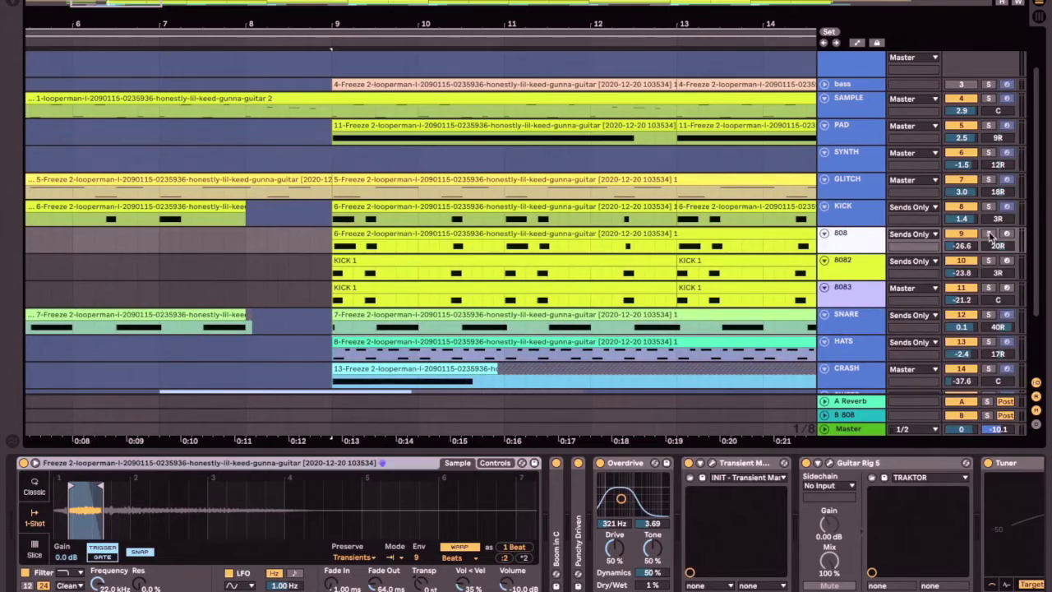
pyautogui.click(989, 234)
pyautogui.press('space')
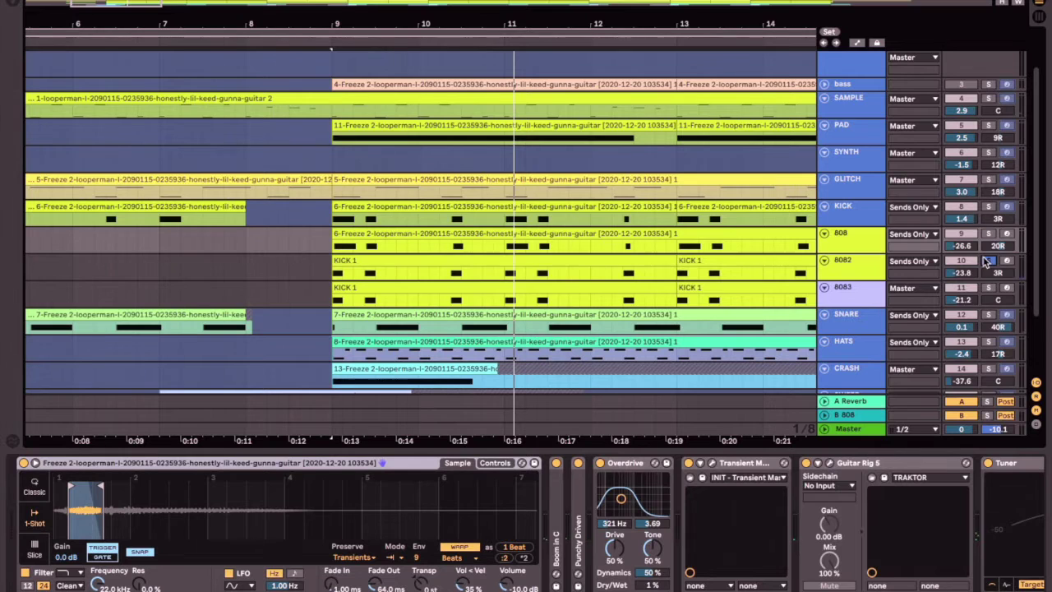
pyautogui.press('space')
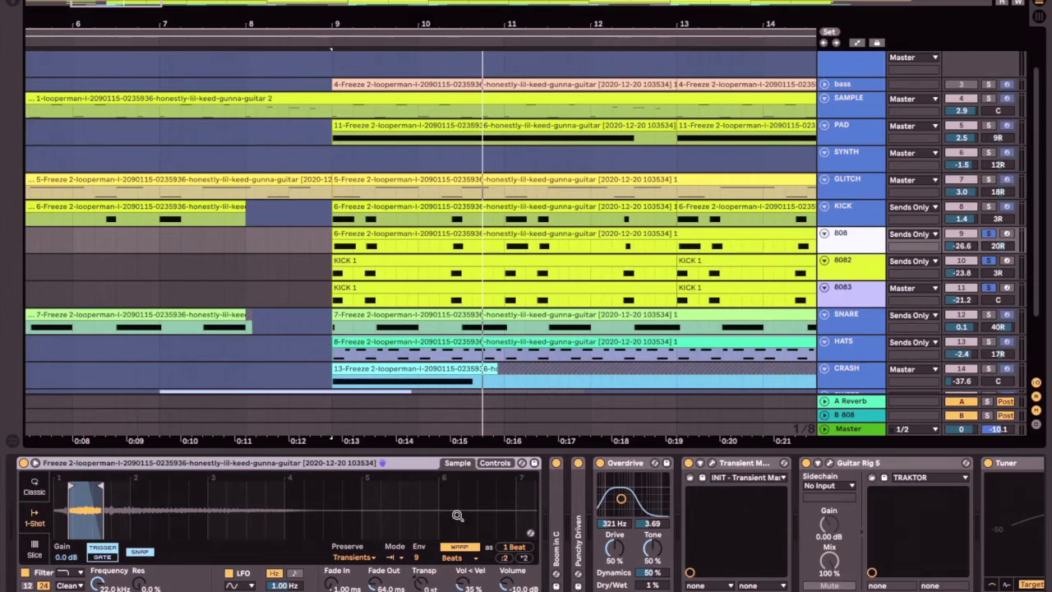
# Unfold the collapsed Boom in C and Punchy Driven devices on the 808 track
pyautogui.doubleClick(559, 545)
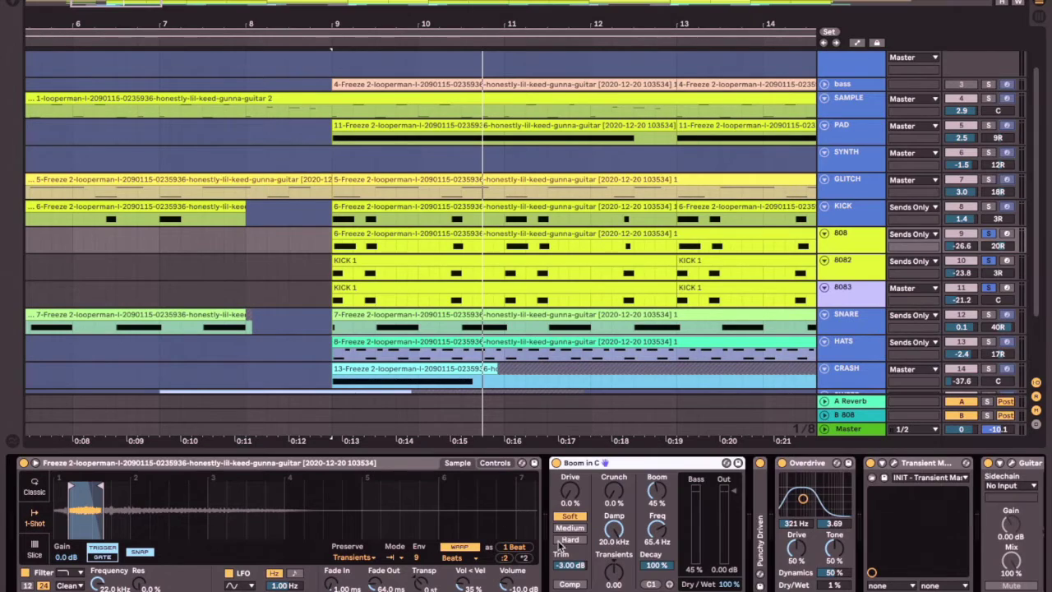
pyautogui.click(763, 503)
pyautogui.doubleClick(763, 503)
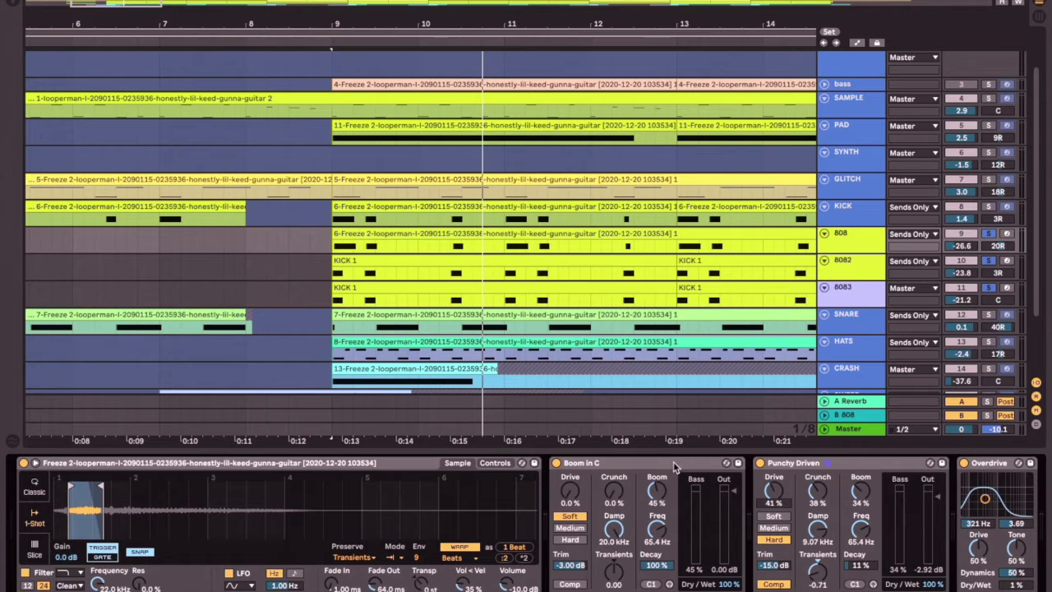
# Examine the 808 track's effects chain, covering Boom in C, Punchy Driven and Transient Master
pyautogui.click(674, 467)
pyautogui.click(845, 467)
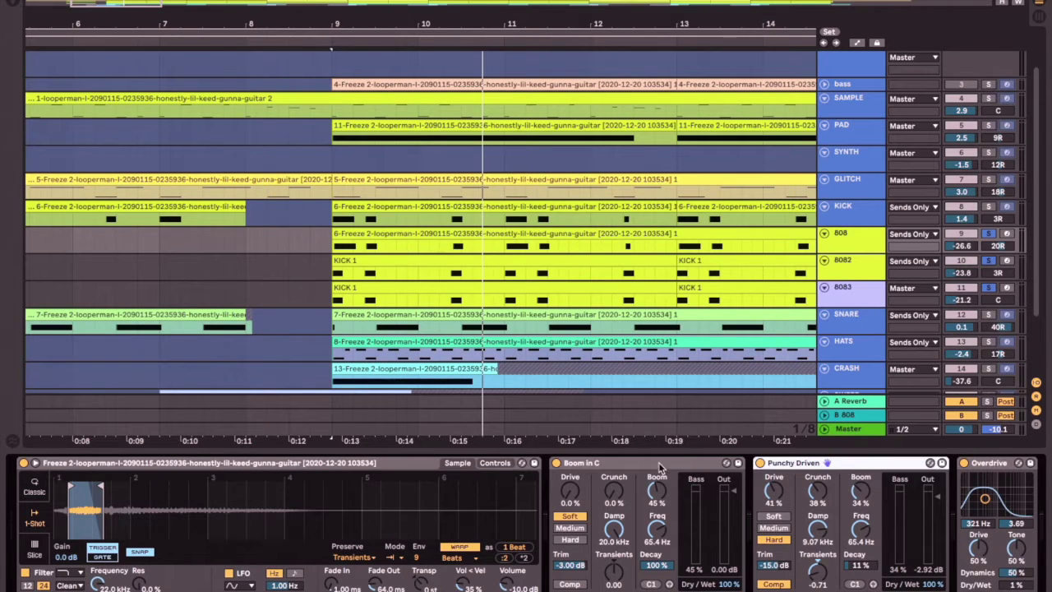
pyautogui.hscroll(5, 715, 467)
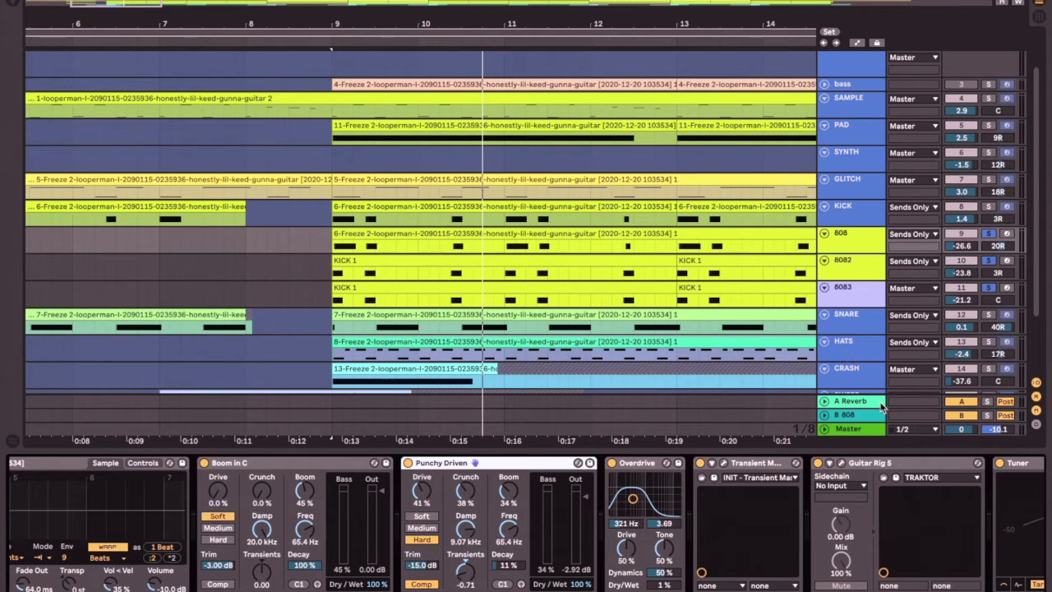
pyautogui.click(744, 466)
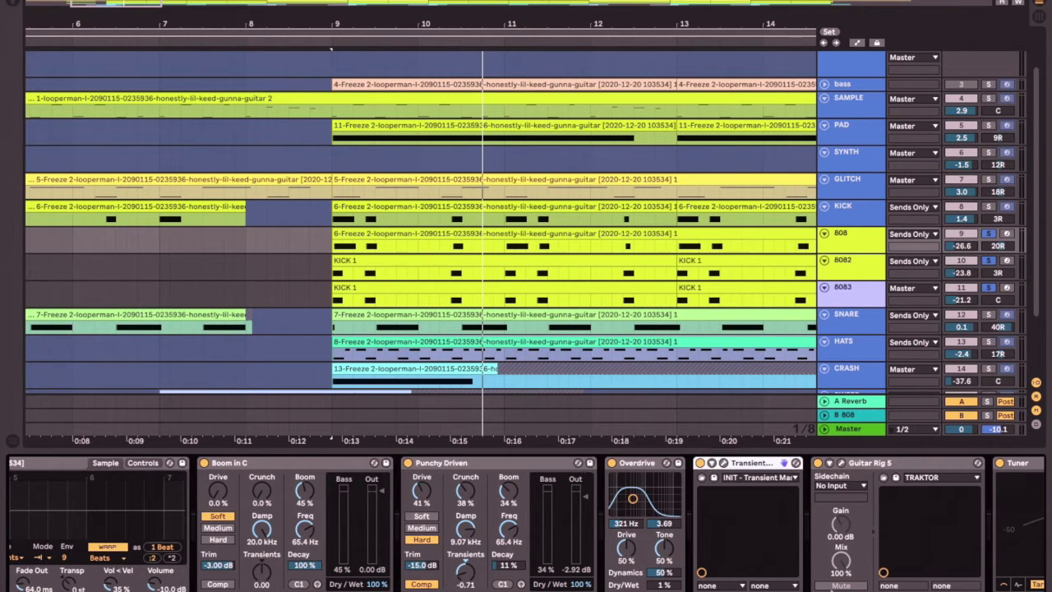
# Examine the 8082 track's effects chain through to Solid EQ, including the components inside Guitar Rig 5
pyautogui.click(842, 264)
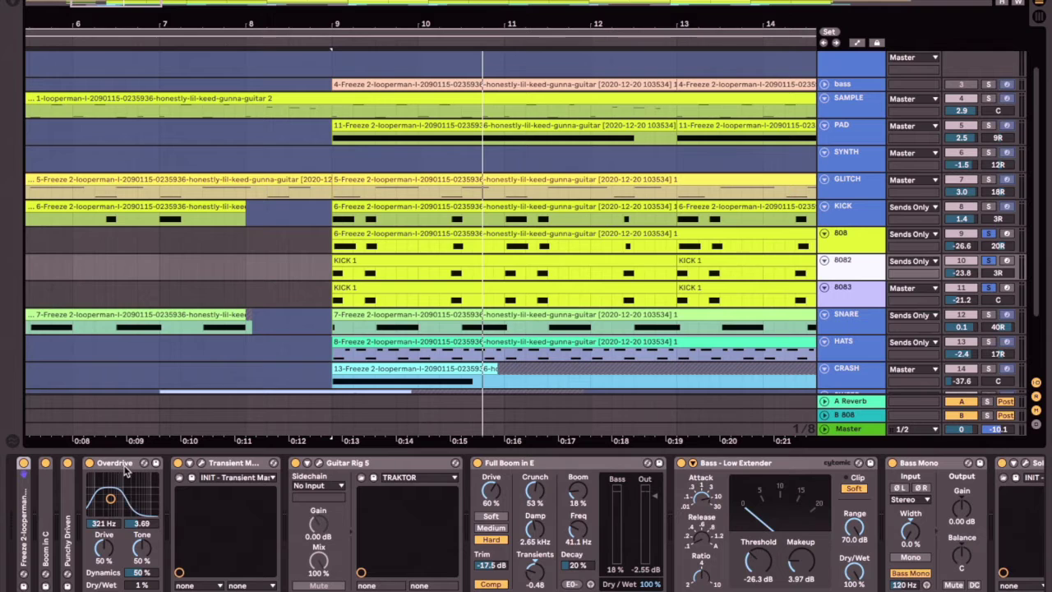
pyautogui.click(319, 464)
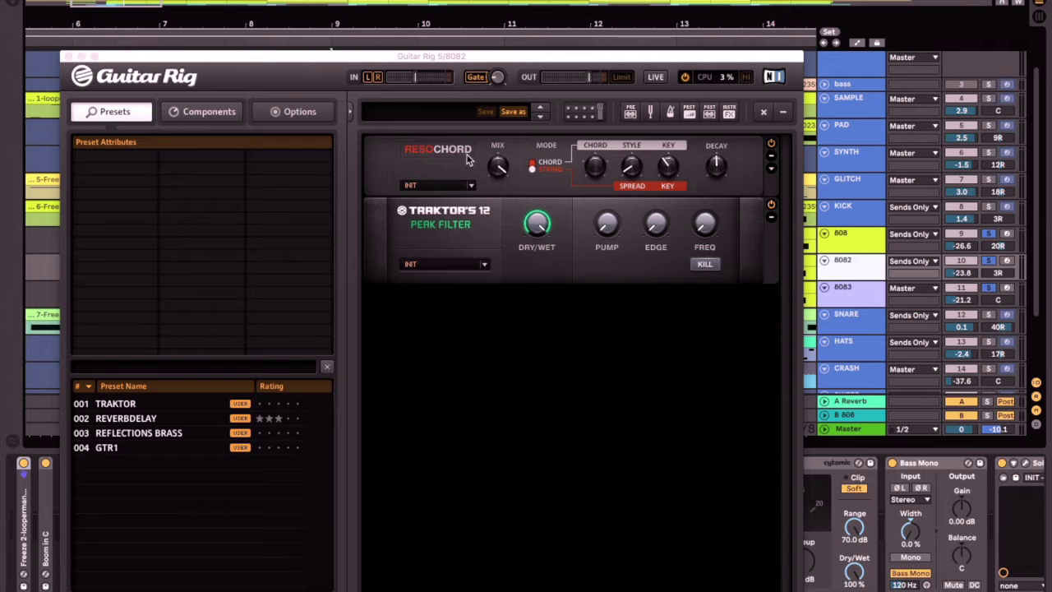
pyautogui.click(465, 226)
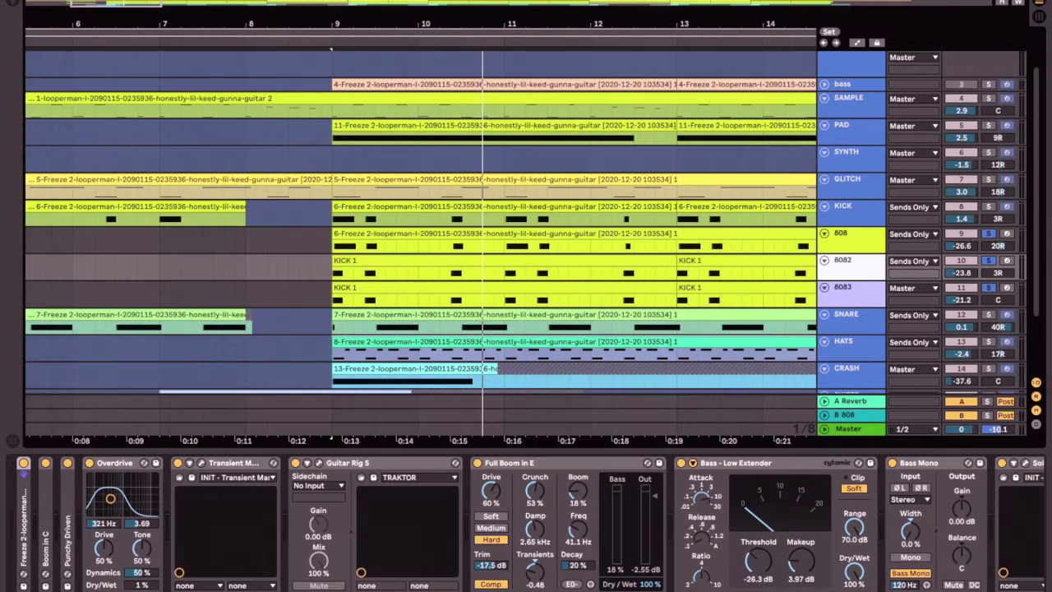
pyautogui.hscroll(5, 846, 494)
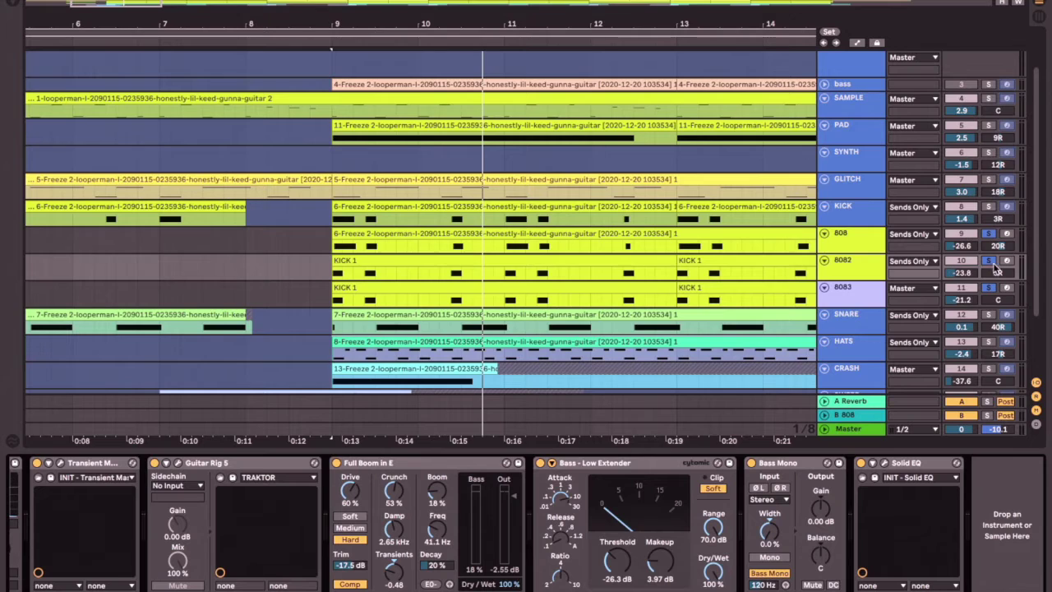
# Listen to the beat with the SAMPLE through CRASH tracks soloed
pyautogui.scroll(2, 996, 269)
pyautogui.press('space')
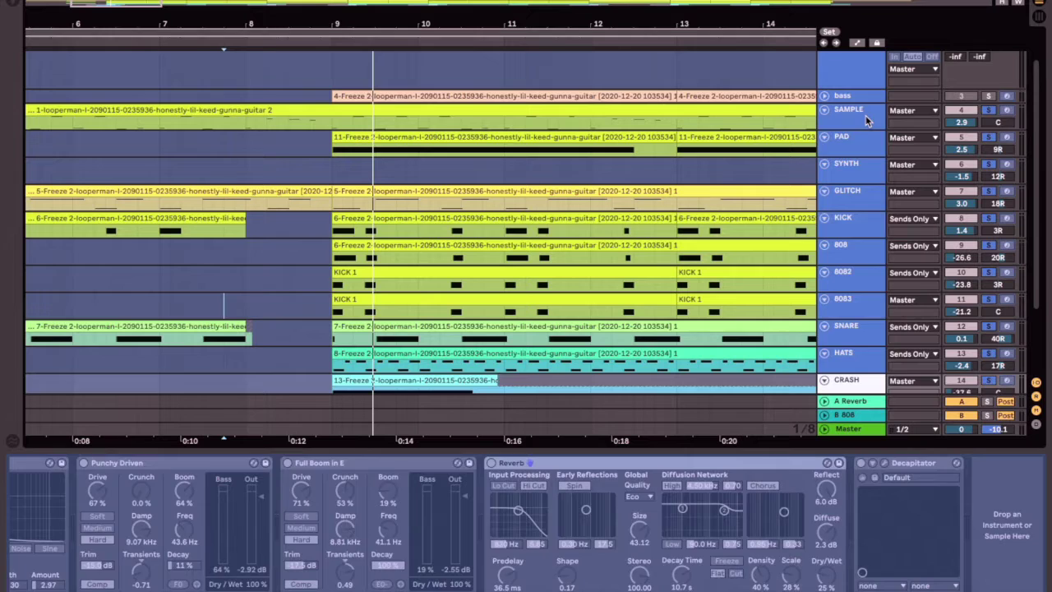
pyautogui.click(865, 121)
pyautogui.press('space')
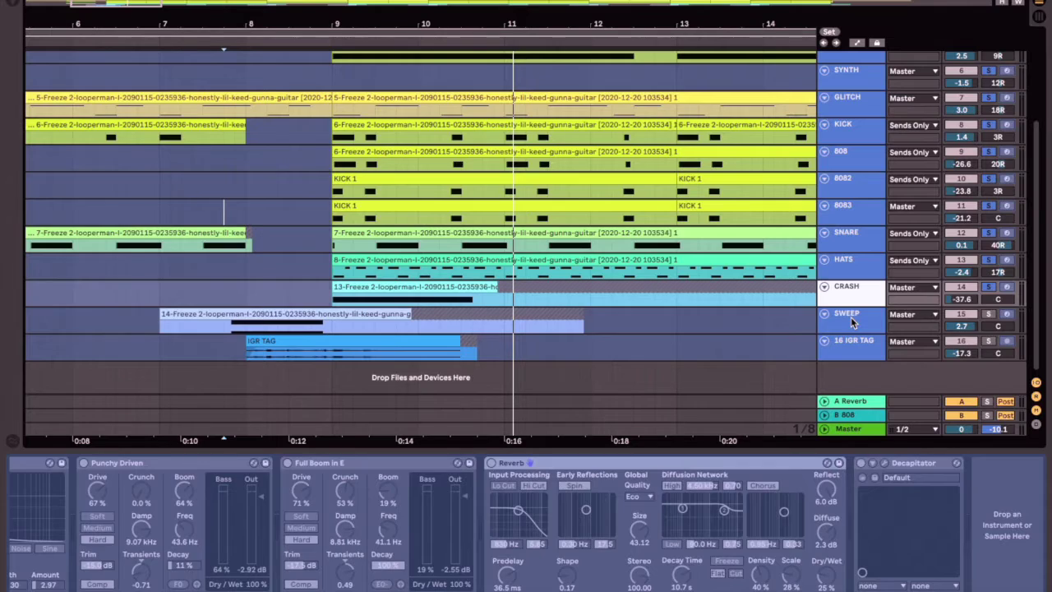
# Unfreeze the SWEEP track and set the playback start to the beginning of its clip at bar 7
pyautogui.rightClick(851, 322)
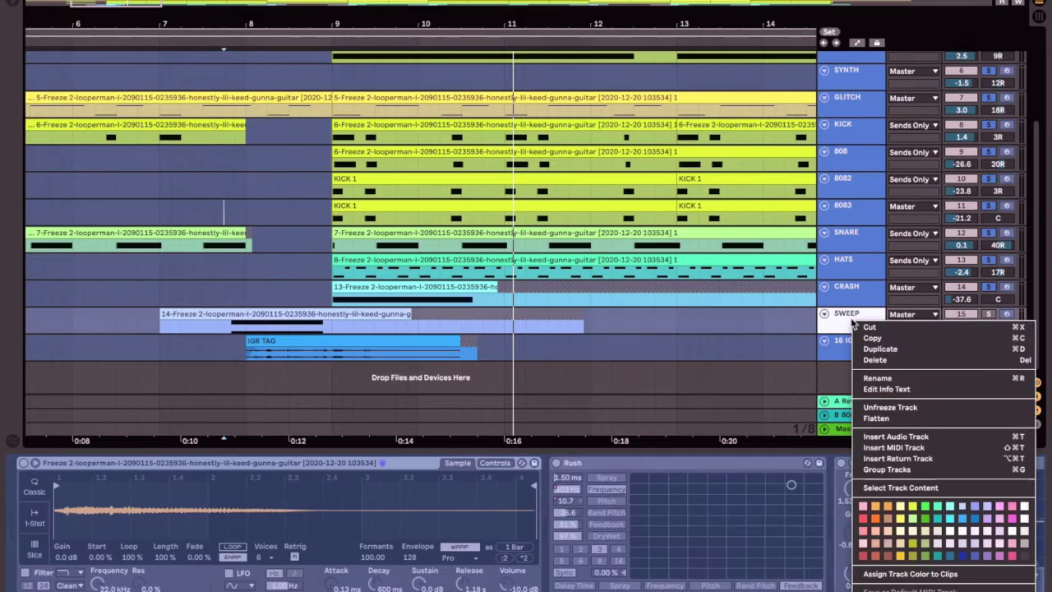
pyautogui.click(890, 406)
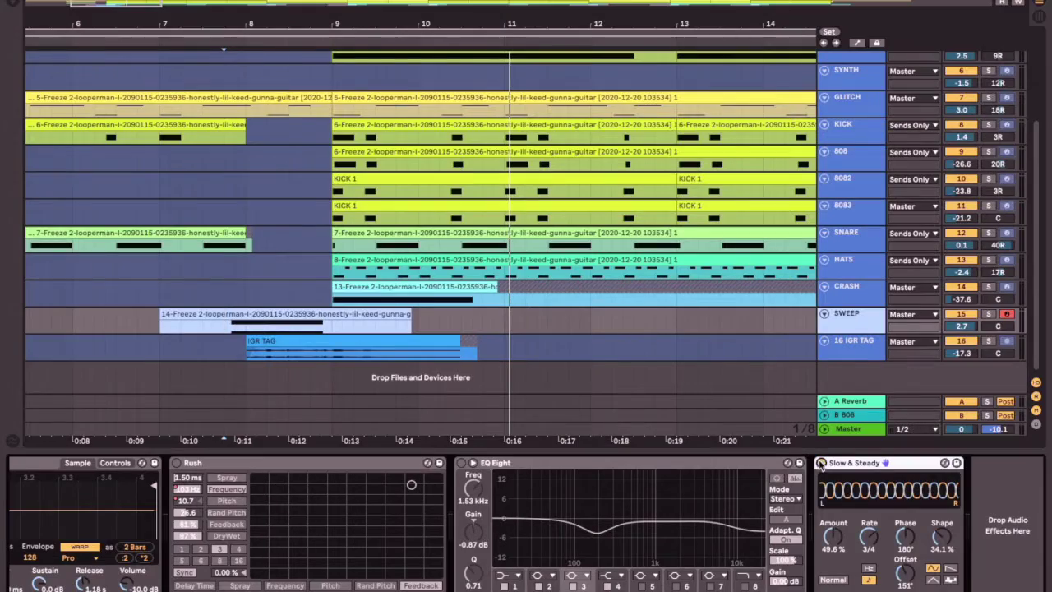
pyautogui.click(160, 327)
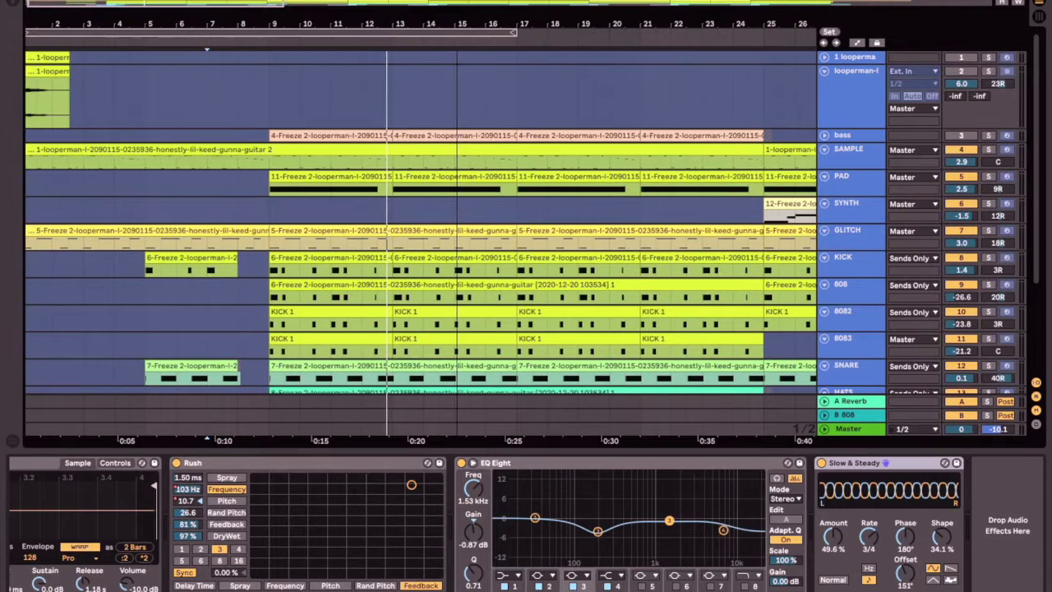
# Inspect the SYNTH track's clip at bar 25 and its effects chain from Oct+Six Mod to EQ Eight
pyautogui.hscroll(5, 261, 23)
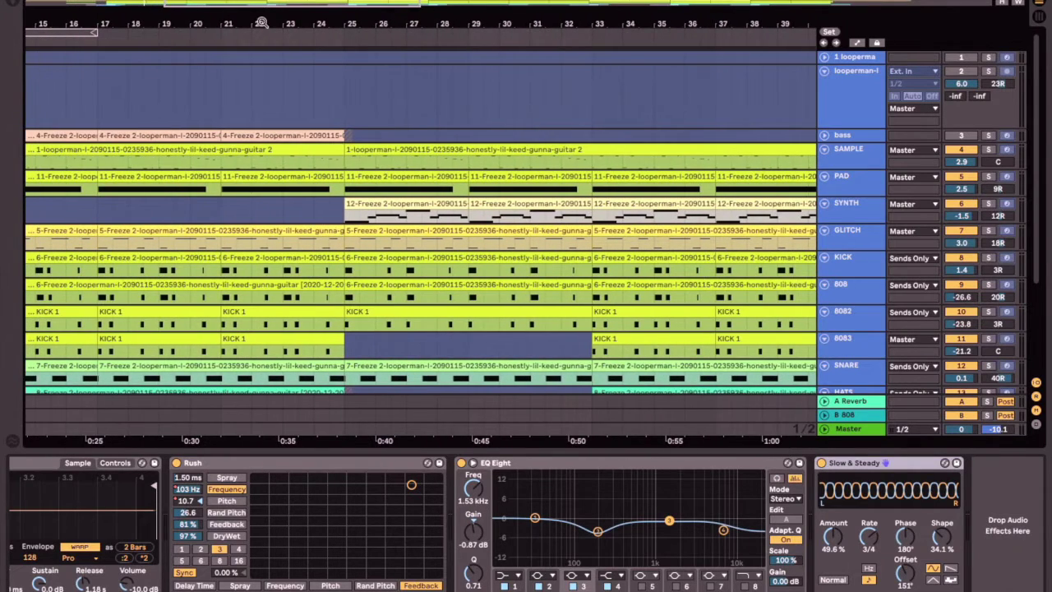
pyautogui.click(613, 250)
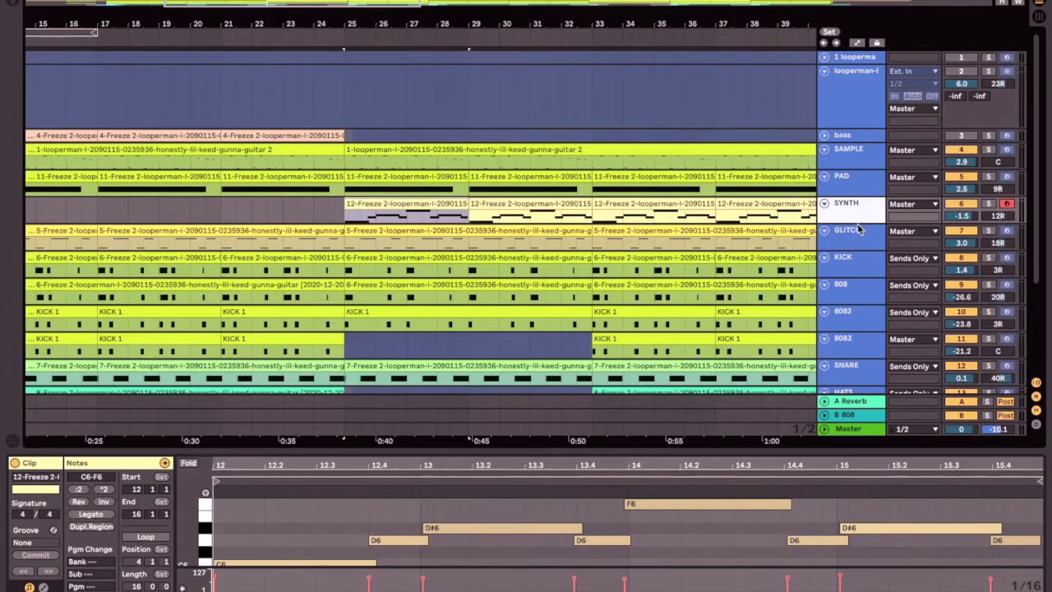
pyautogui.click(861, 208)
pyautogui.hscroll(6, 526, 524)
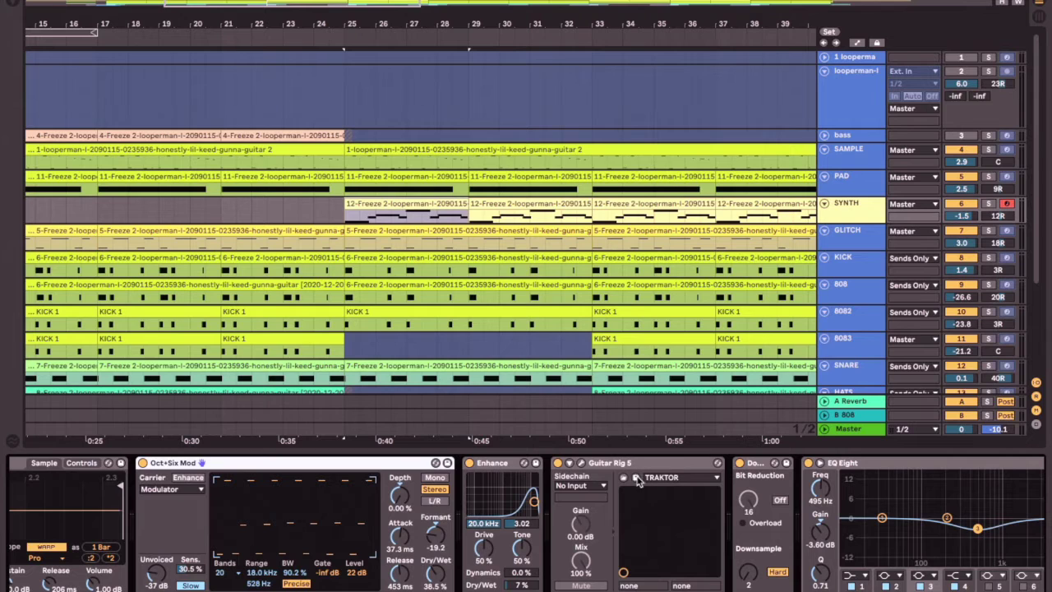
# Examine the SYNTH track's Guitar Rig 5 rack, focusing on Resochord and Twin Delay, and close the plug-in window
pyautogui.click(582, 464)
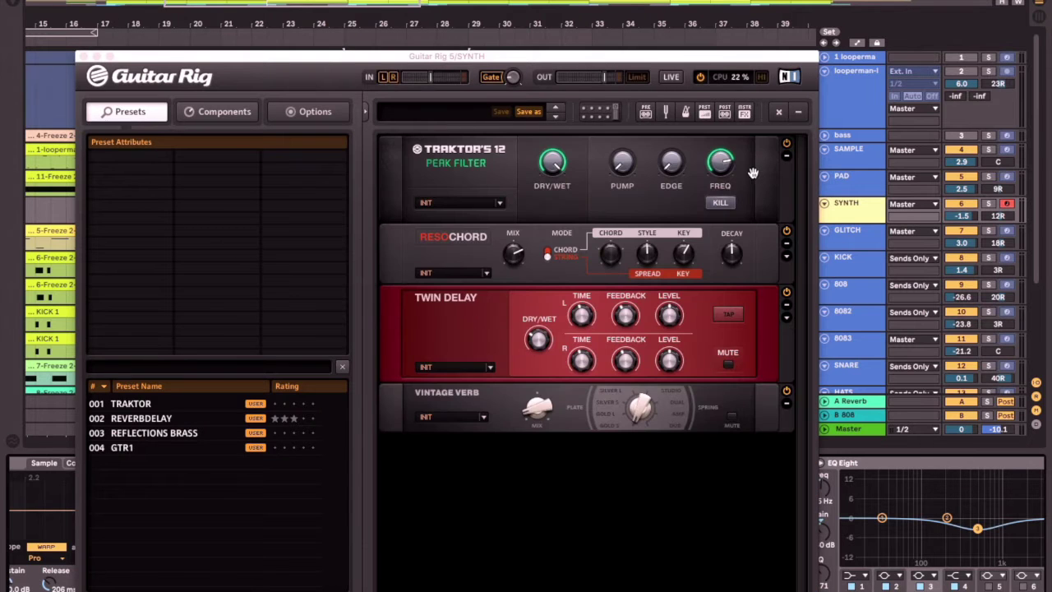
pyautogui.click(451, 250)
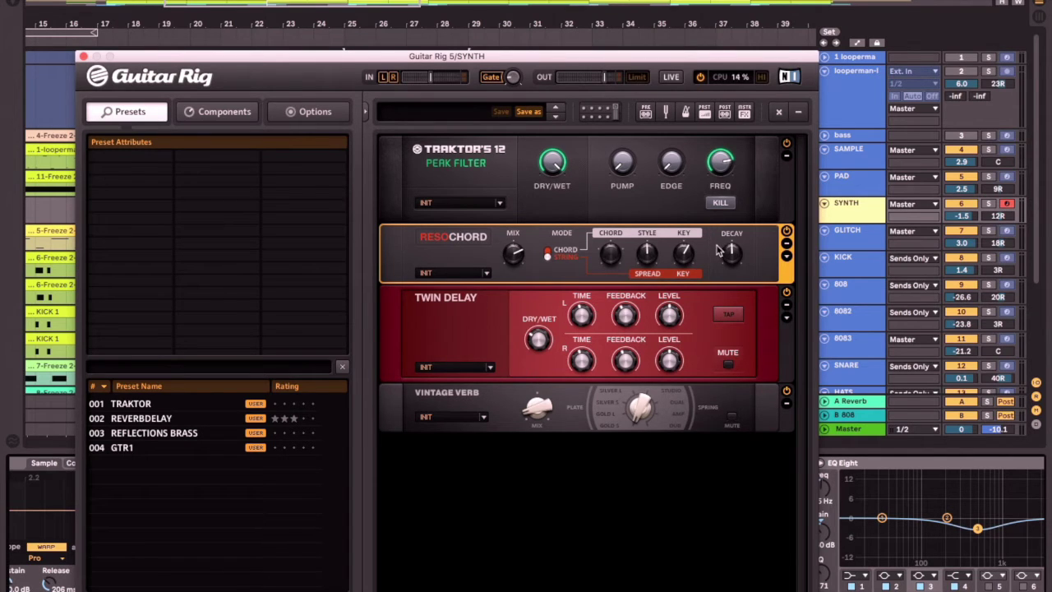
pyautogui.click(451, 323)
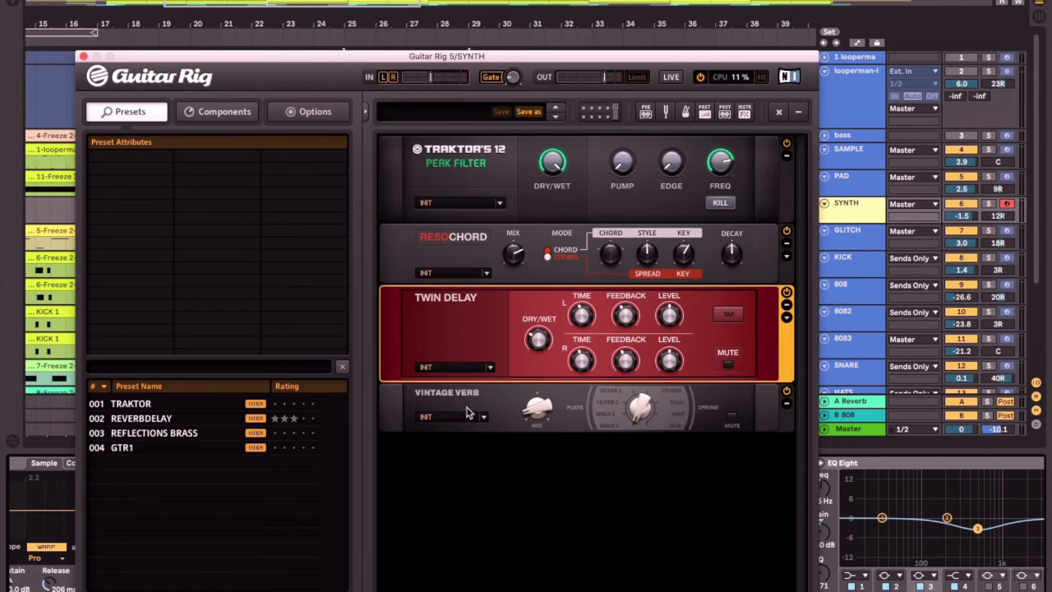
pyautogui.press('super+alt+p')
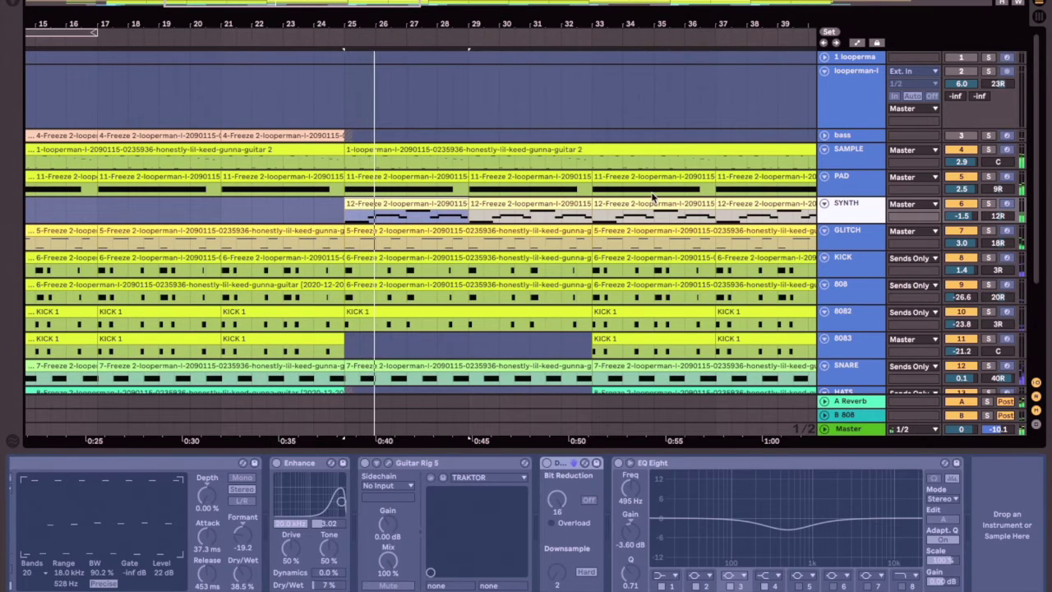